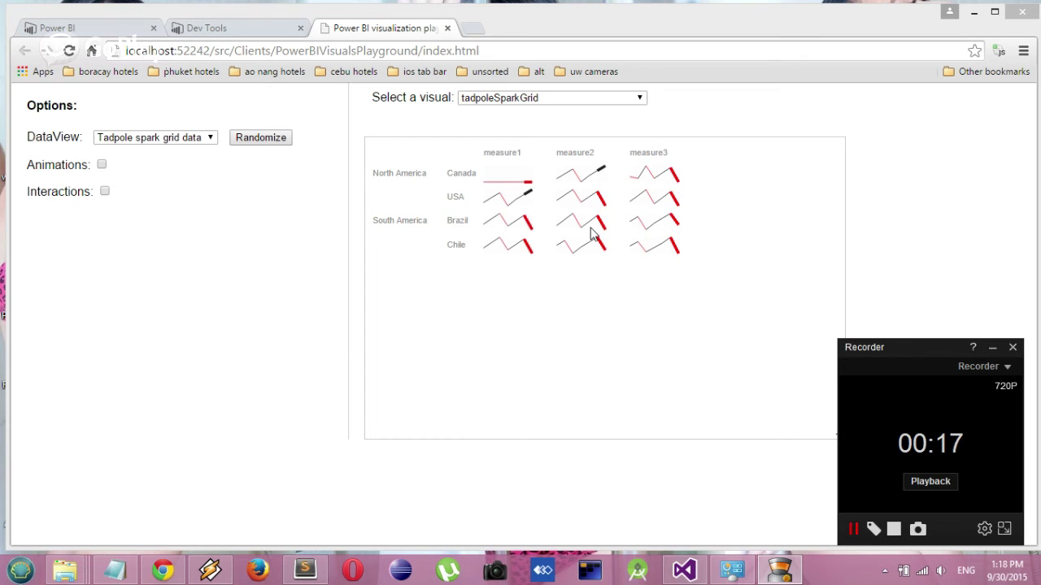
Step: Show the TadpoleSparkGrid source code in Developer Tools next to its Matrix preview of four countries
mouse_move(592, 233)
mouse_move(657, 225)
click(248, 30)
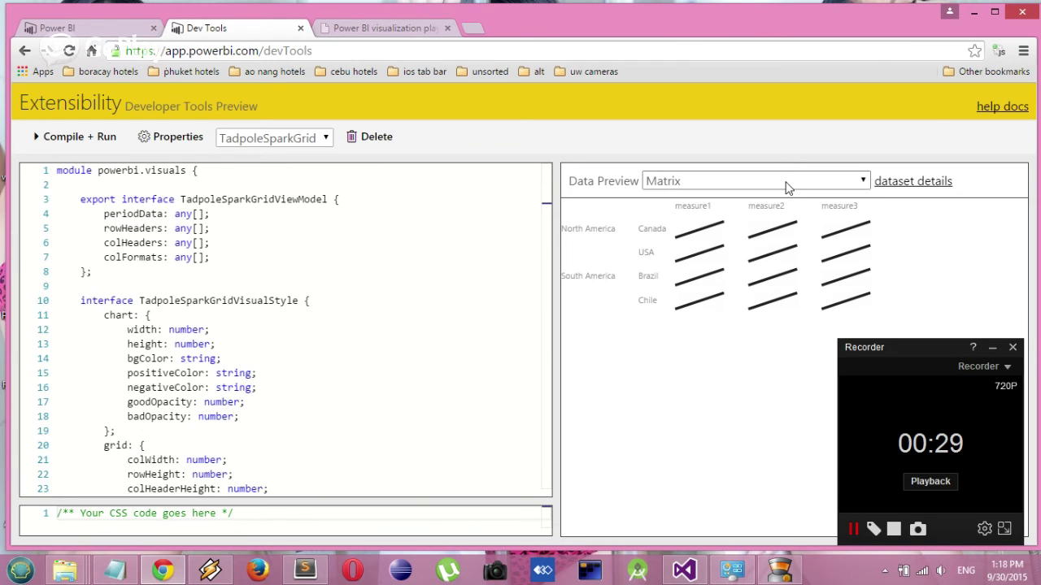
mouse_move(771, 244)
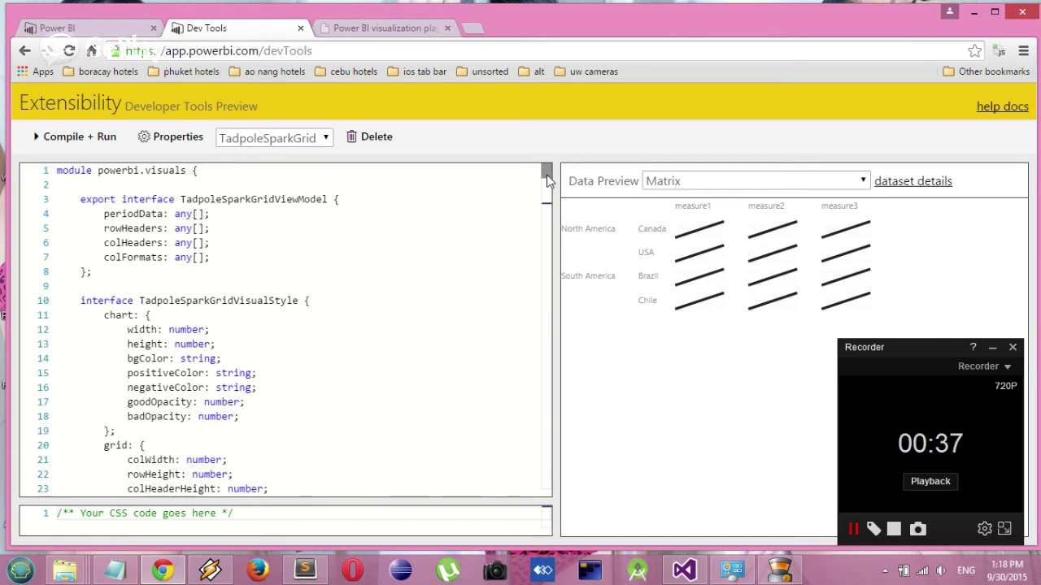
mouse_move(547, 173)
mouse_down()
mouse_move(543, 443)
mouse_move(551, 177)
mouse_up()
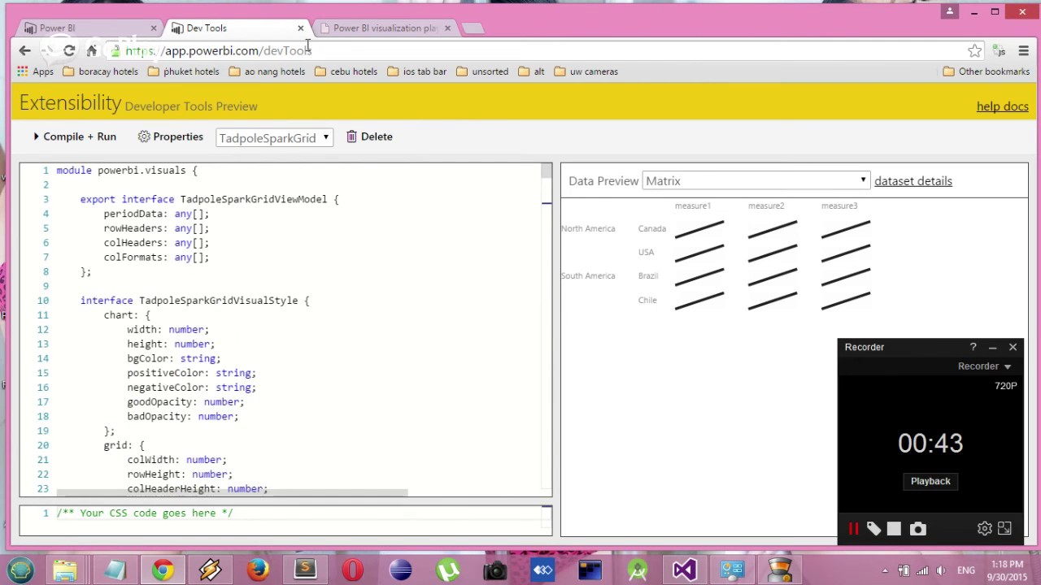
Step: Return to the Tadpole Spark Grid Report Demo showing Total Units and Sales $ sparklines
click(92, 26)
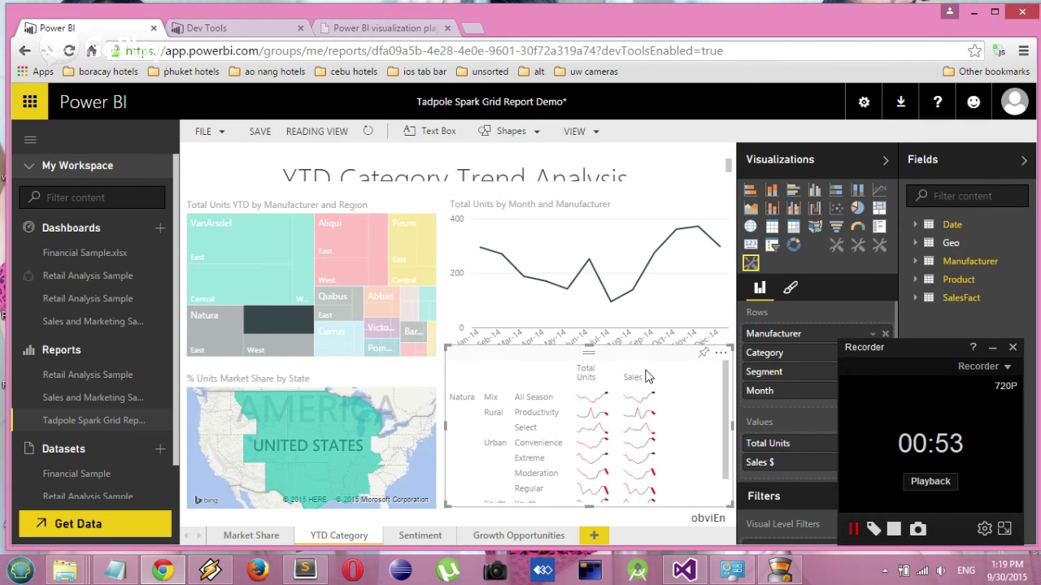
click(992, 350)
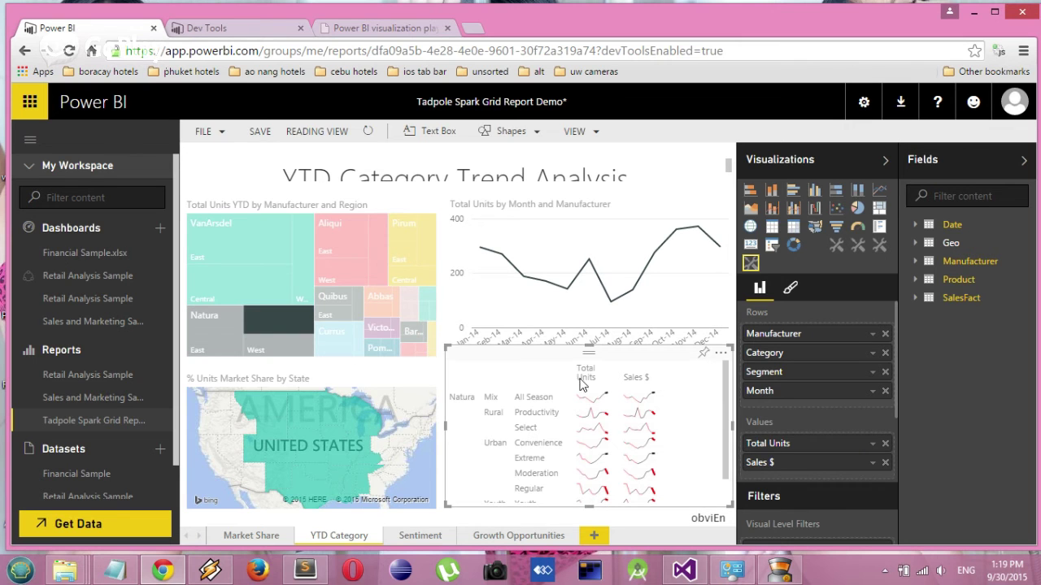
Step: Cross-filter the spark grid by the VanArsdel Central, Aliqui East and Currus East treemap tiles
mouse_move(241, 284)
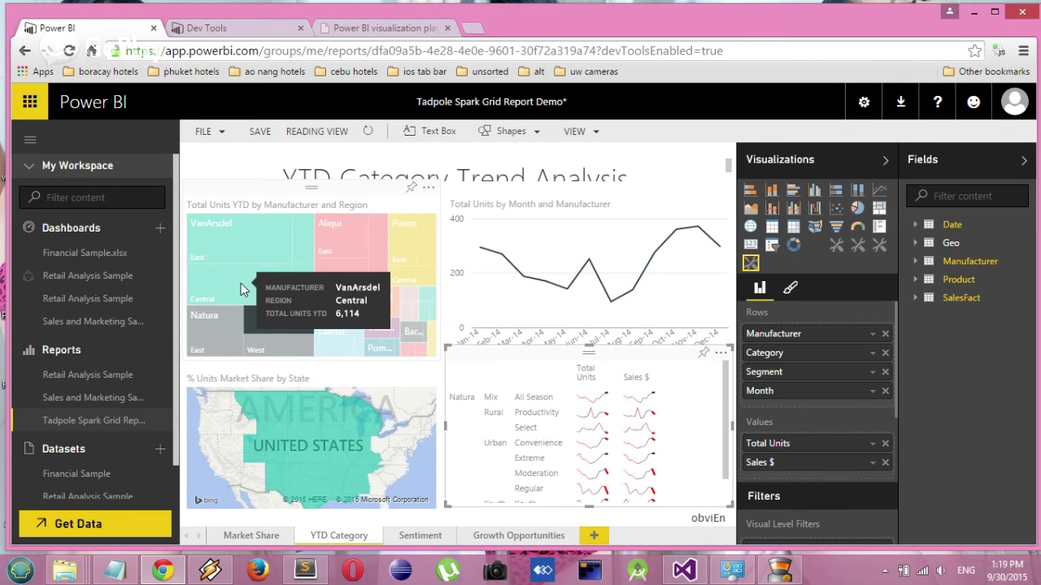
click(240, 284)
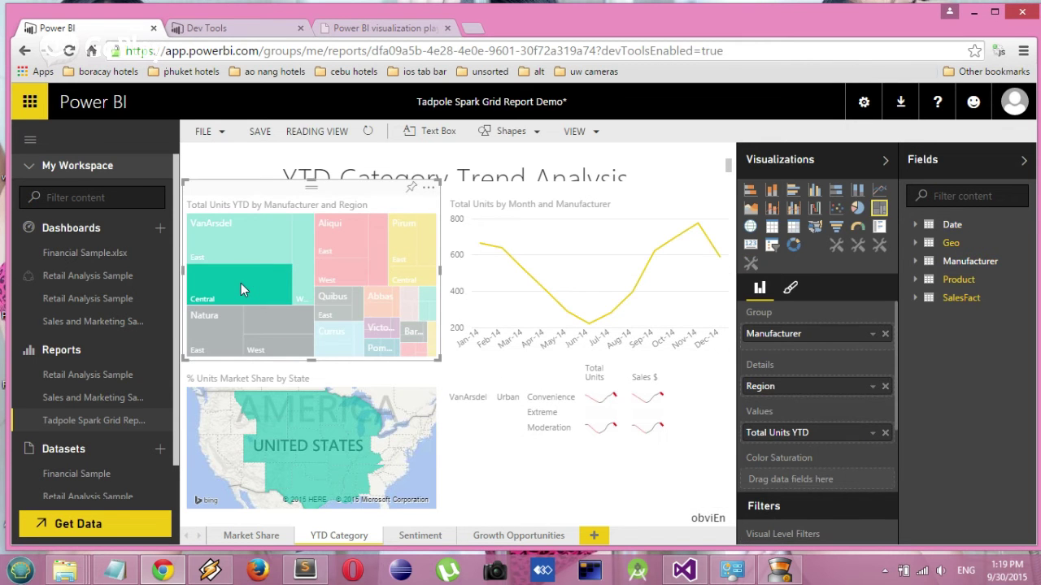
click(346, 232)
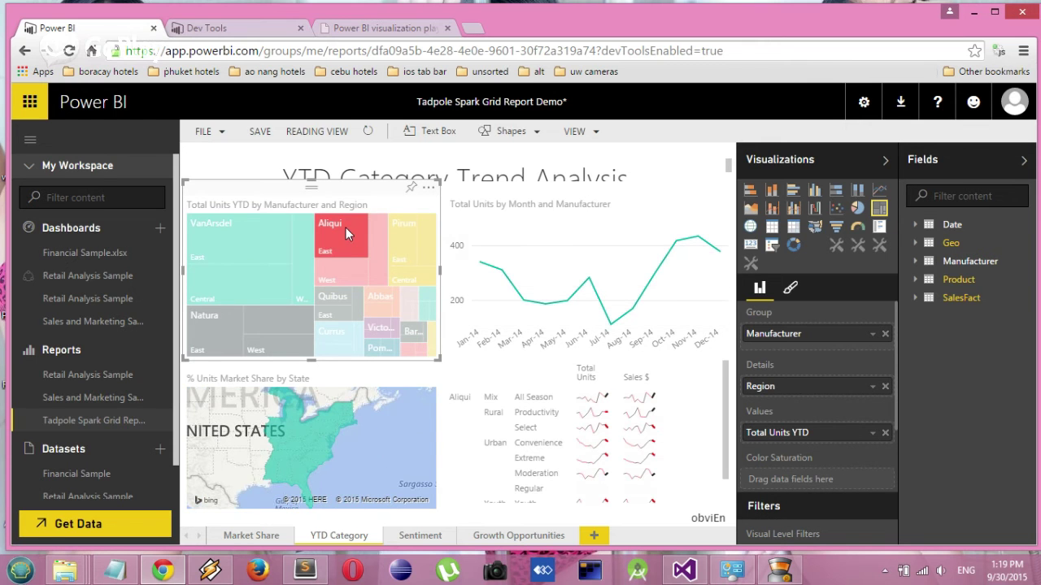
click(330, 342)
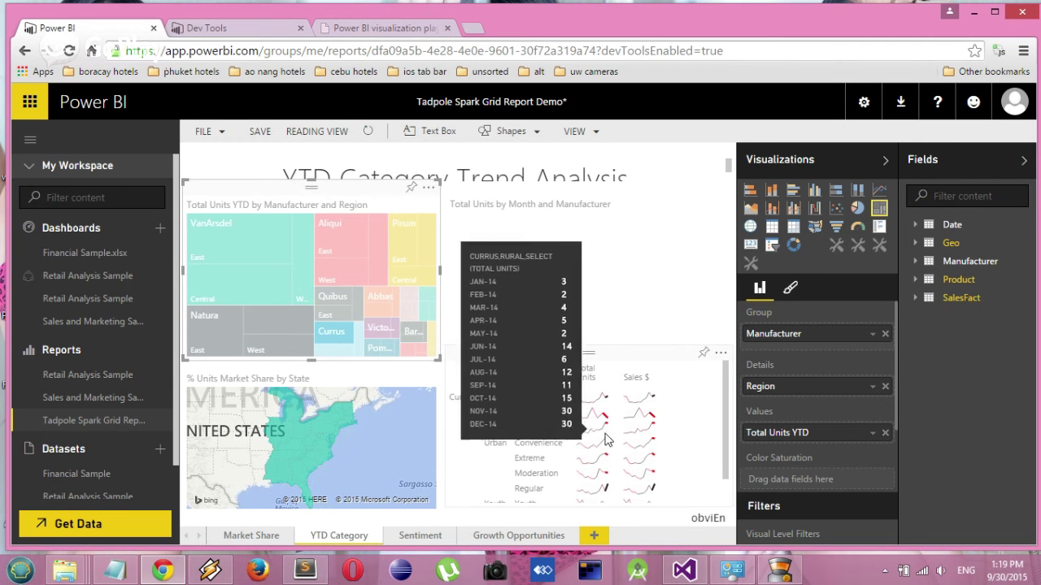
Step: Filter back to VanArsdel Central, then clear that filter so all manufacturers reappear
click(243, 289)
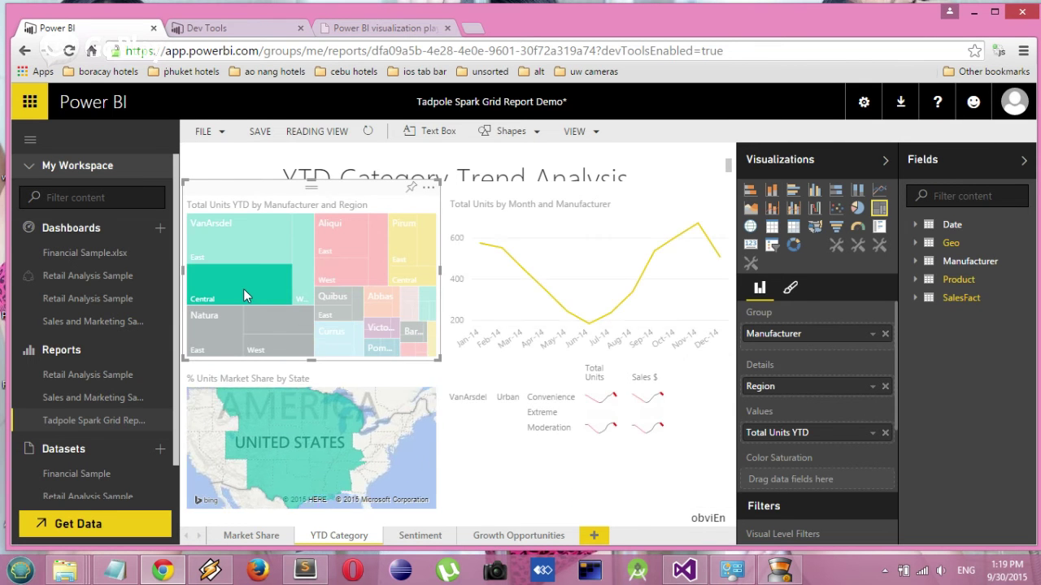
mouse_move(601, 407)
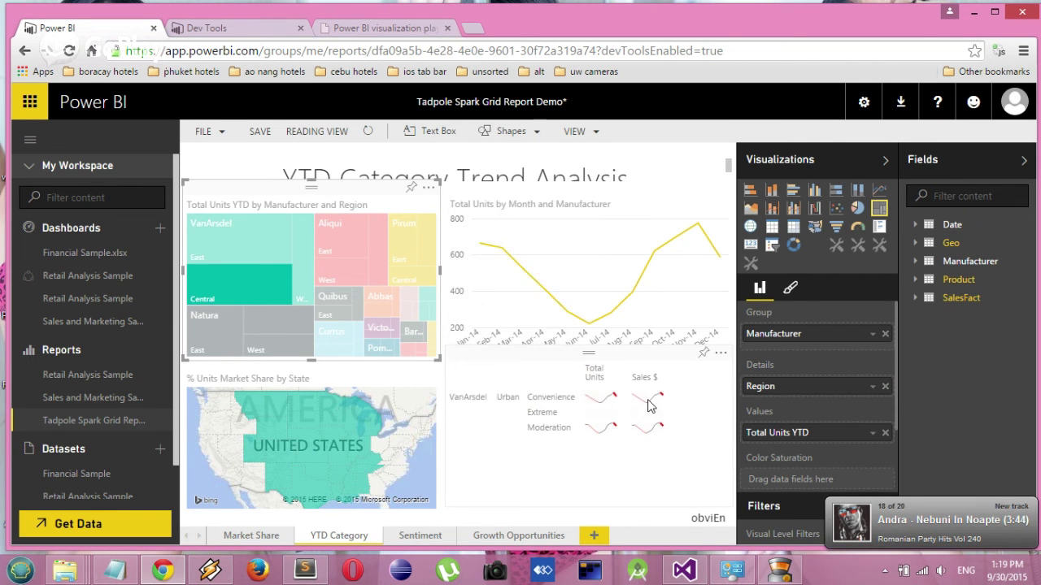
mouse_move(649, 405)
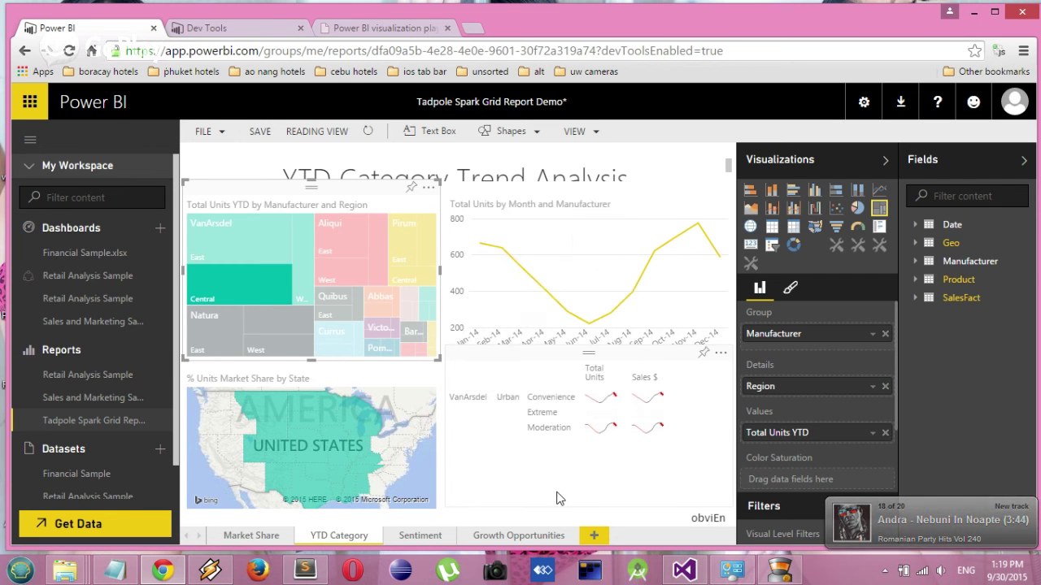
click(233, 279)
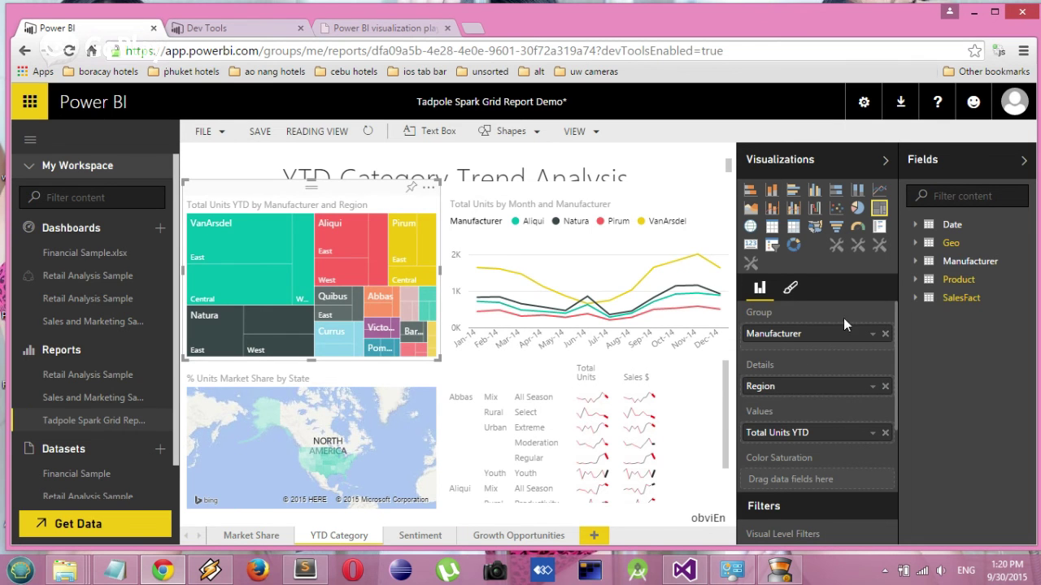
click(800, 295)
click(760, 293)
click(692, 379)
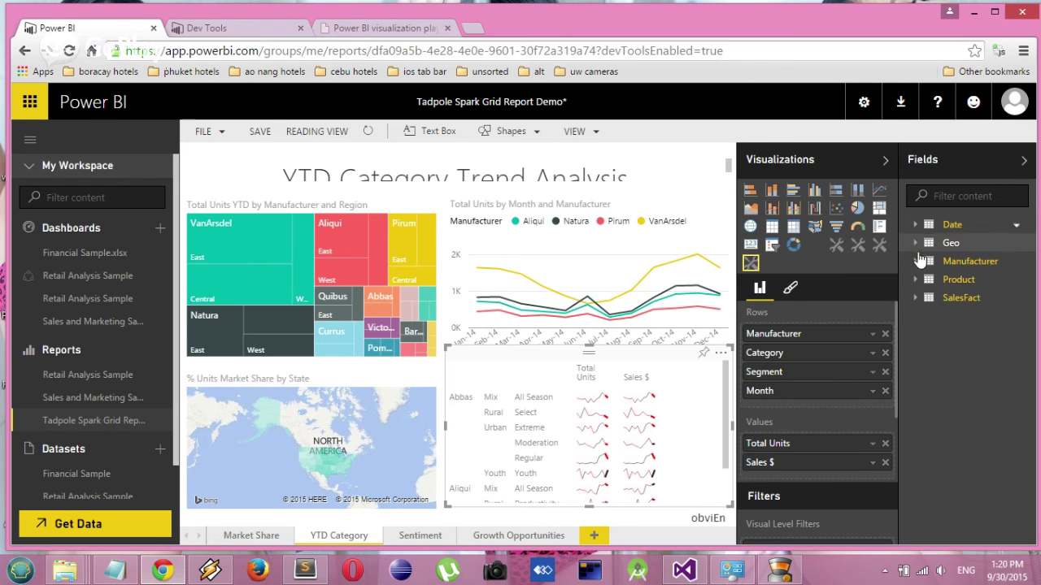
click(915, 298)
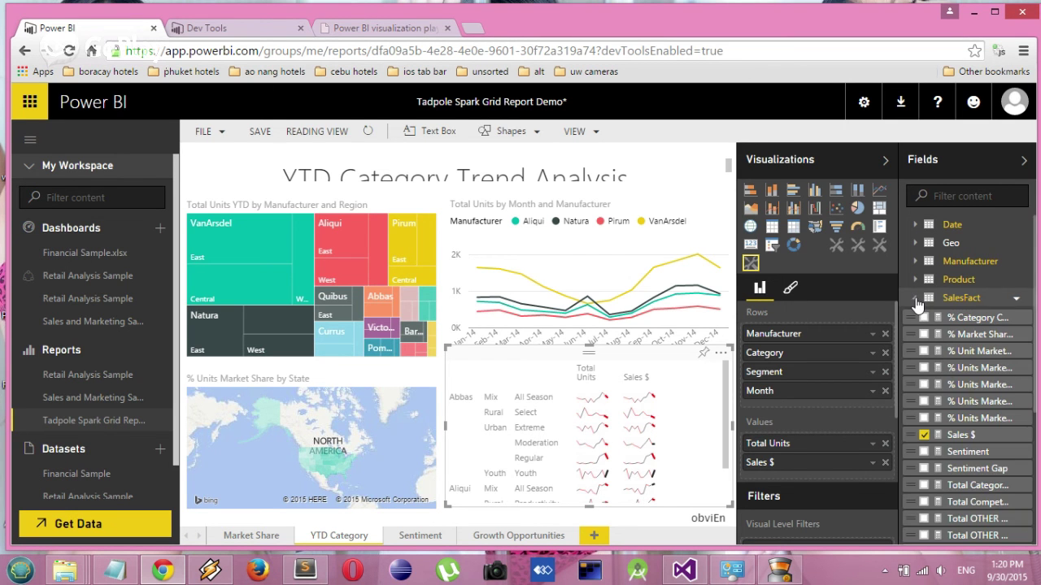
click(925, 437)
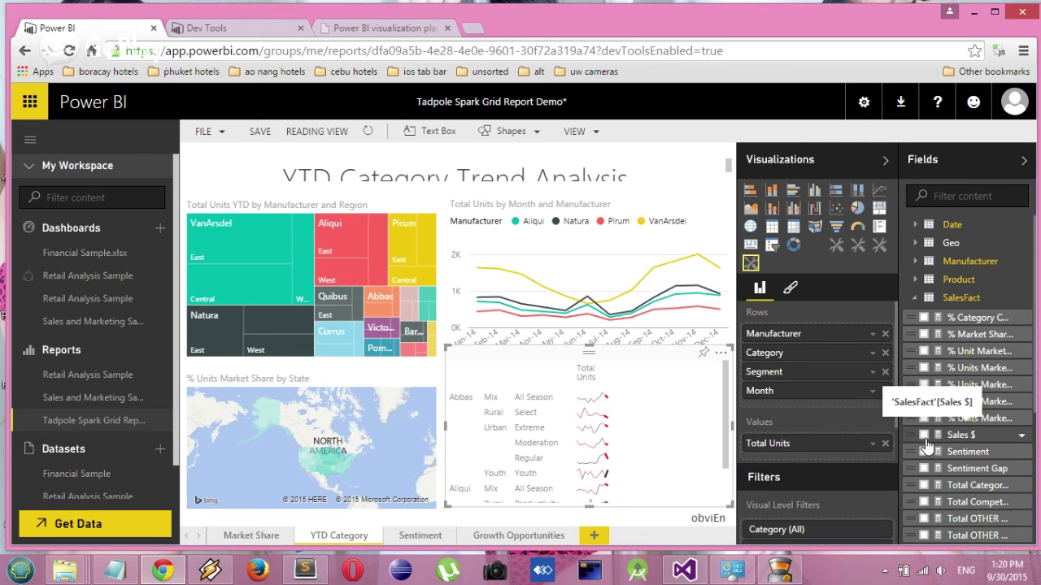
click(924, 436)
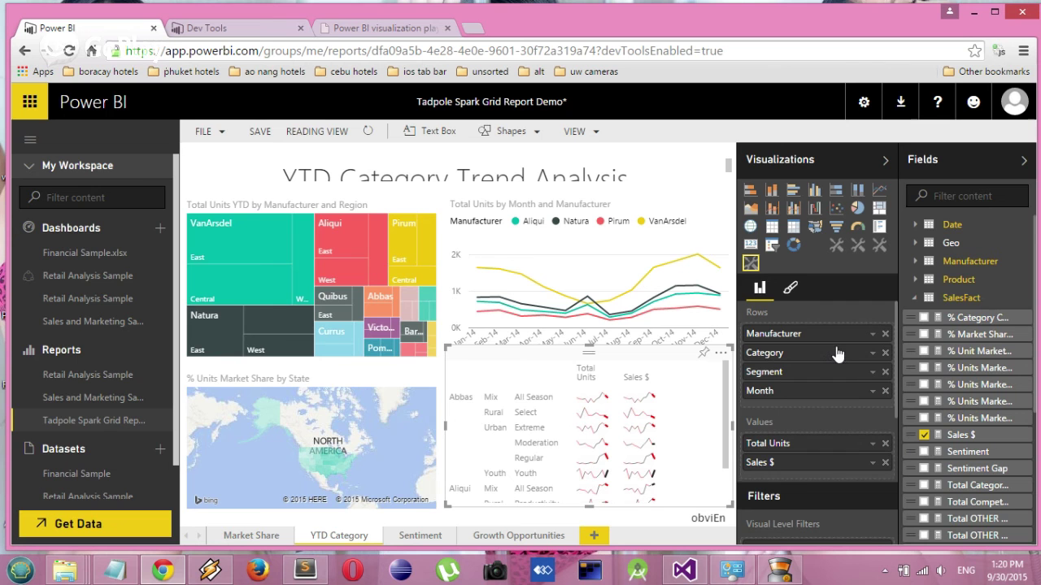
click(886, 353)
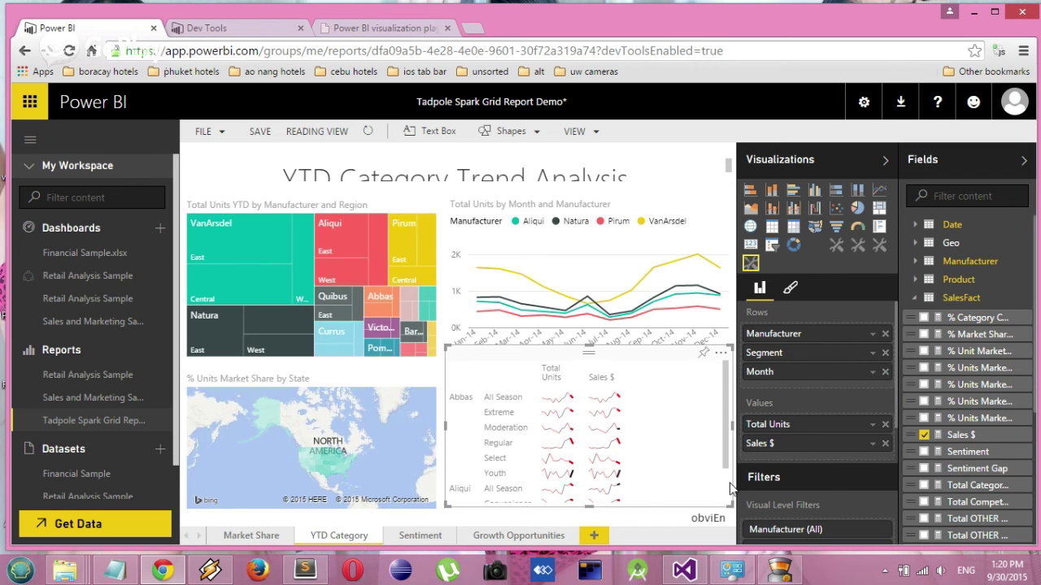
scroll(729, 489, down, 1)
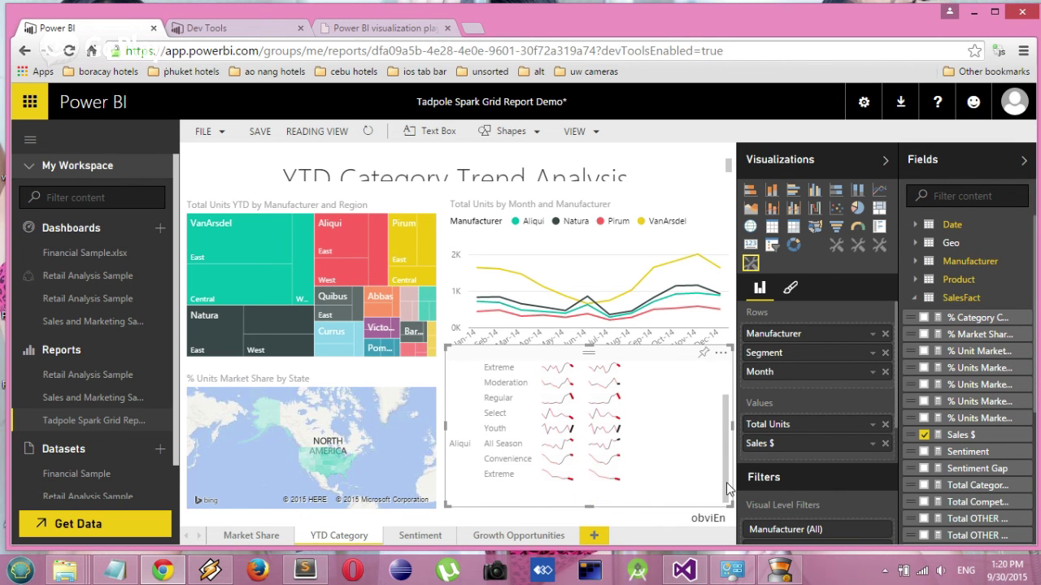
scroll(728, 489, up, 1)
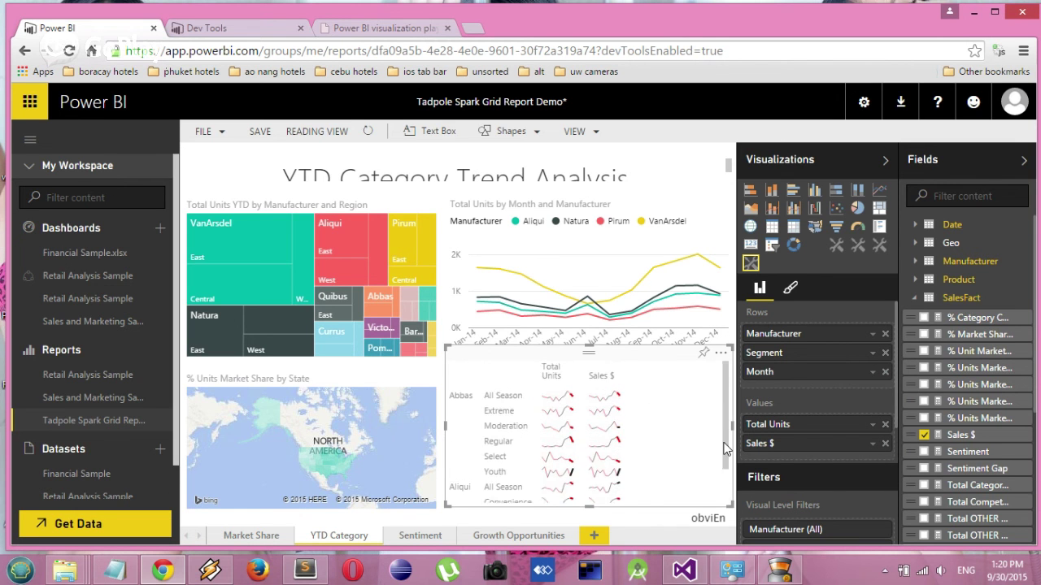
Step: Shorten the Total Units by Month chart and stretch the spark grid upward to fit more rows
click(651, 323)
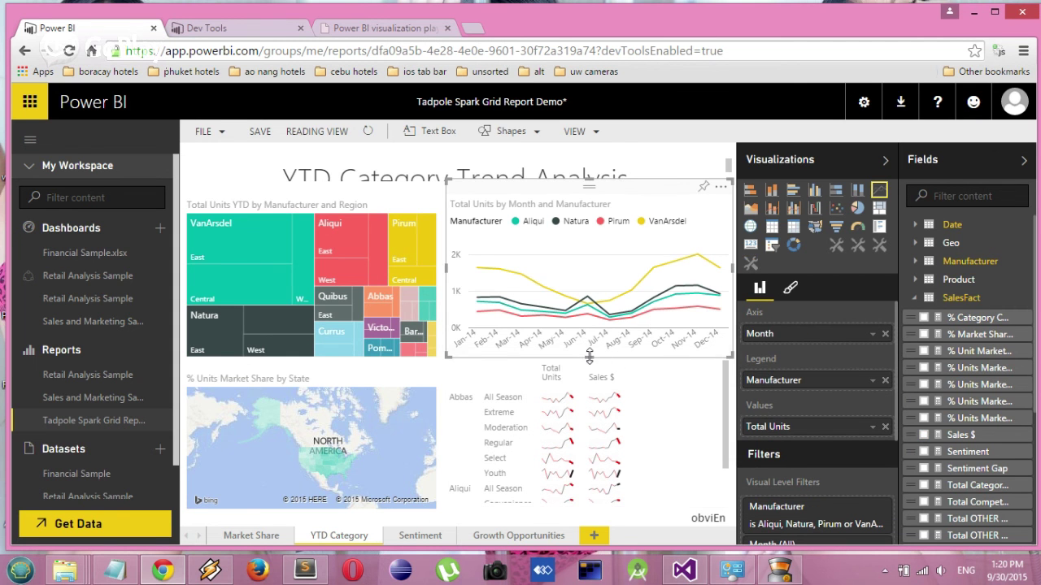
drag(589, 358, 589, 284)
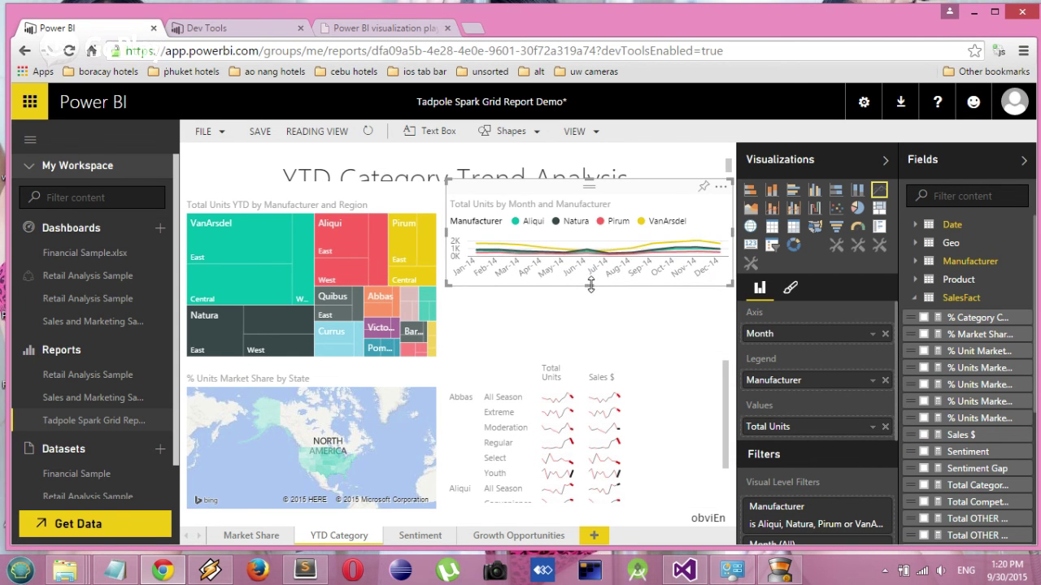
click(600, 355)
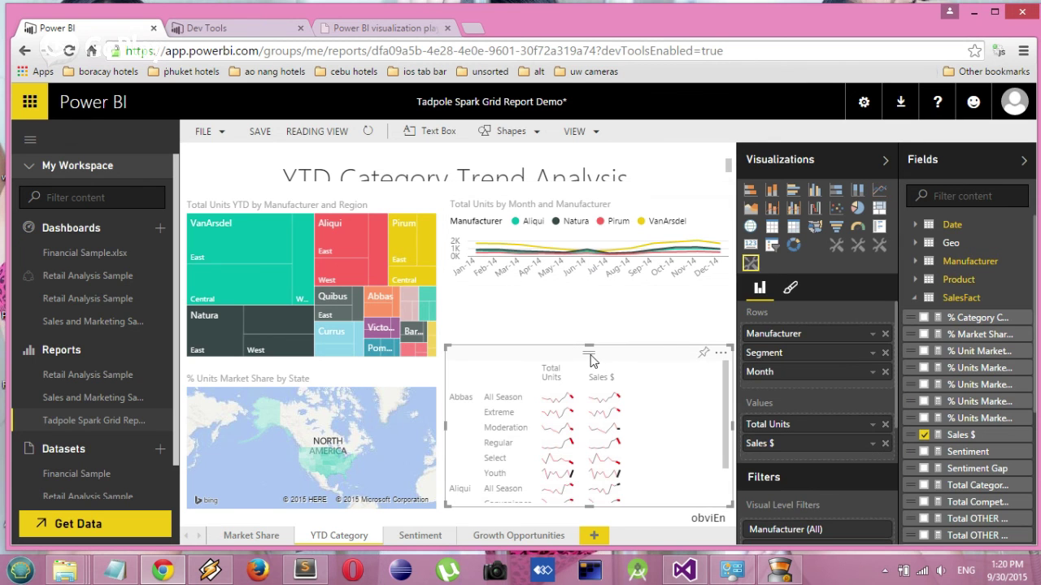
drag(586, 349, 590, 296)
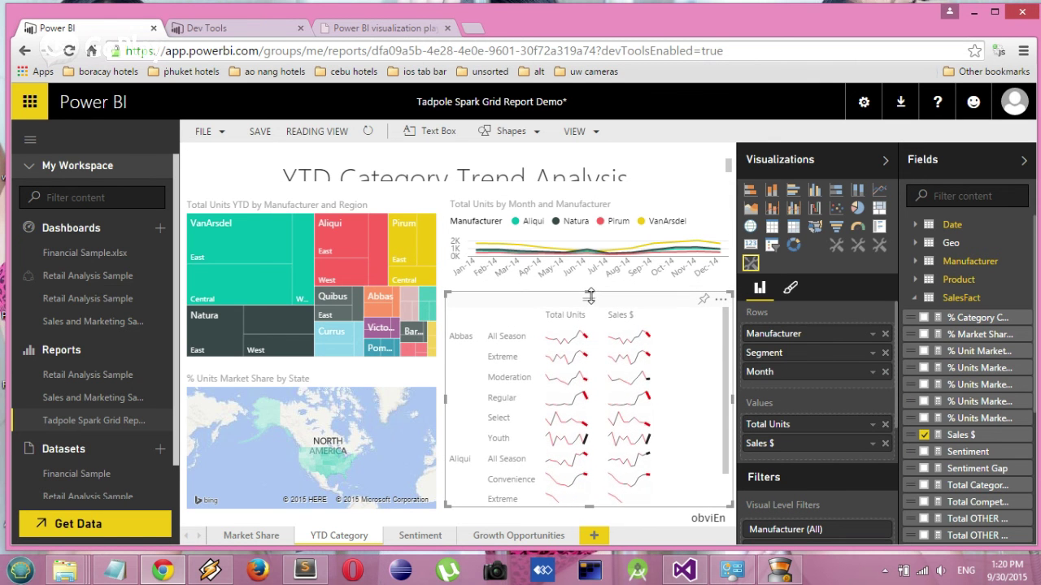
scroll(728, 488, down, 2)
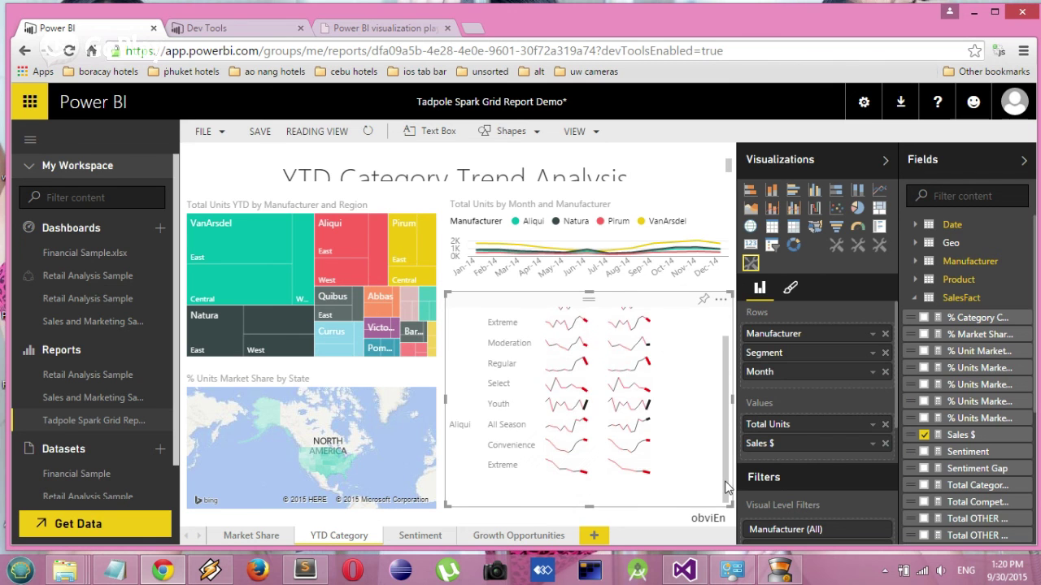
scroll(728, 488, up, 2)
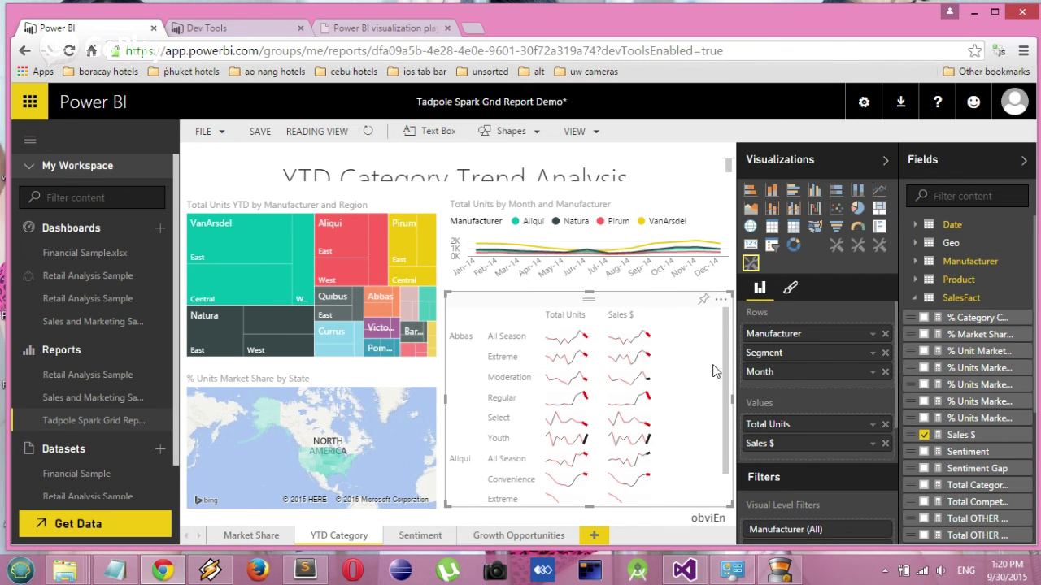
Step: Turn on Less is Good in the spark grid's General format settings
click(791, 291)
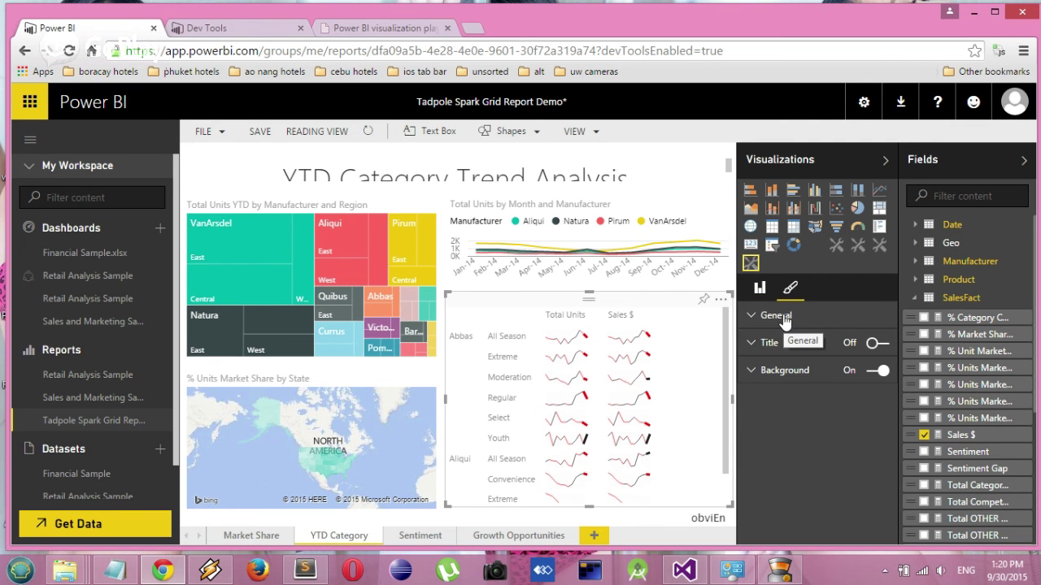
click(785, 319)
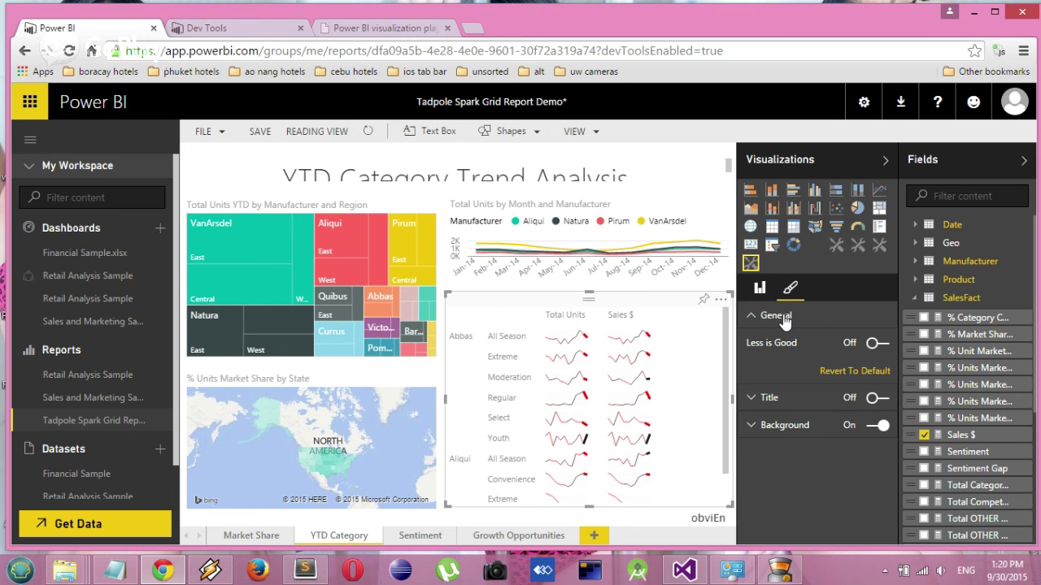
click(883, 345)
Step: Filter to VanArsdel Central and switch Less is Good back off so end markers turn red
mouse_move(650, 486)
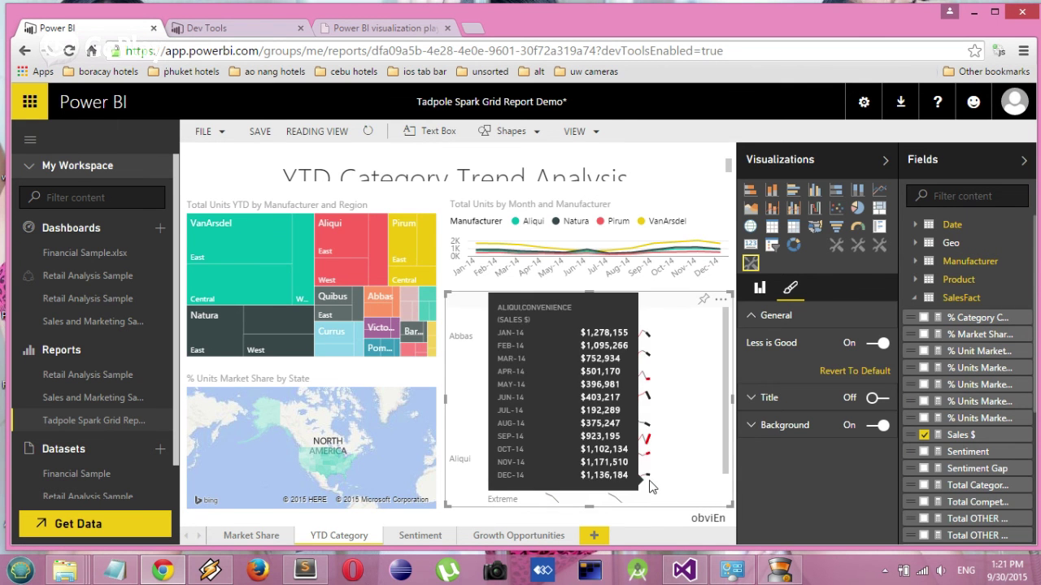
click(241, 279)
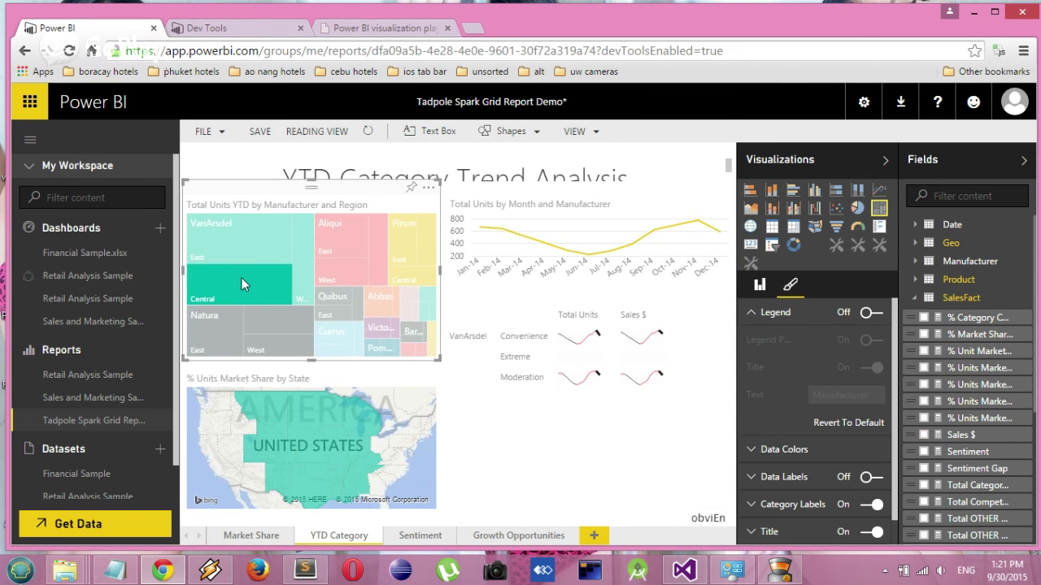
click(692, 343)
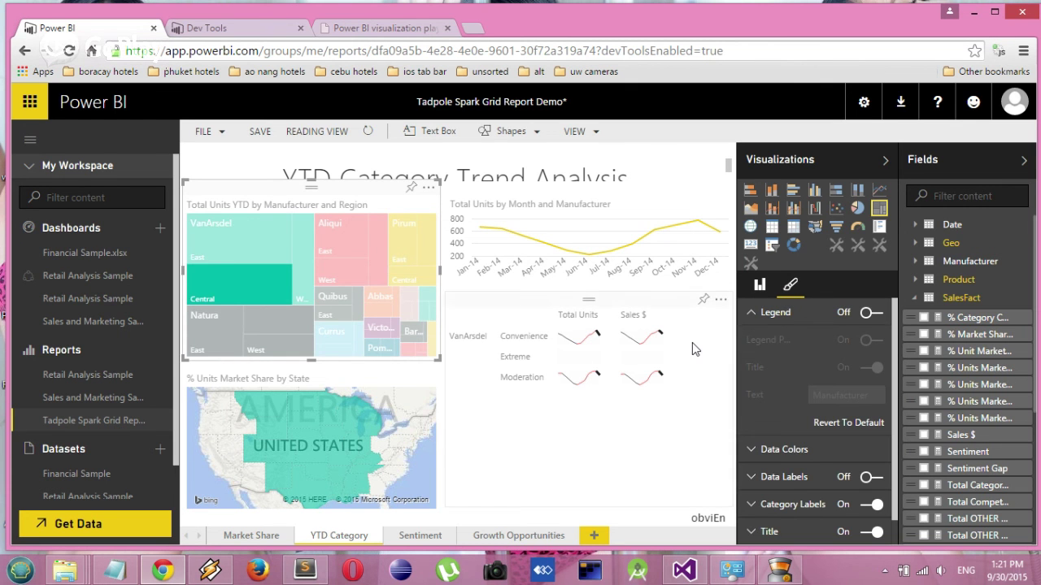
click(872, 343)
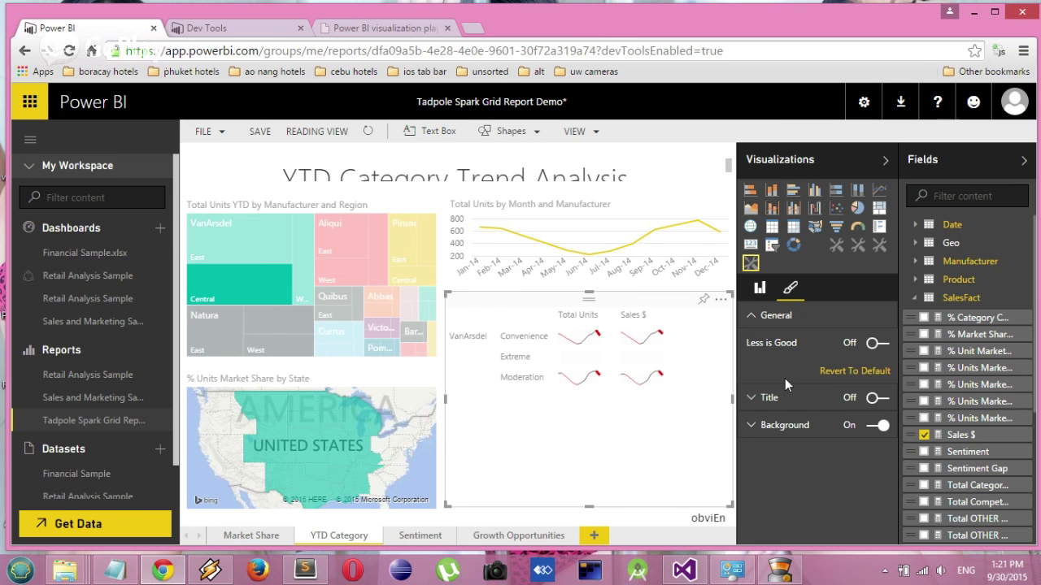
click(403, 31)
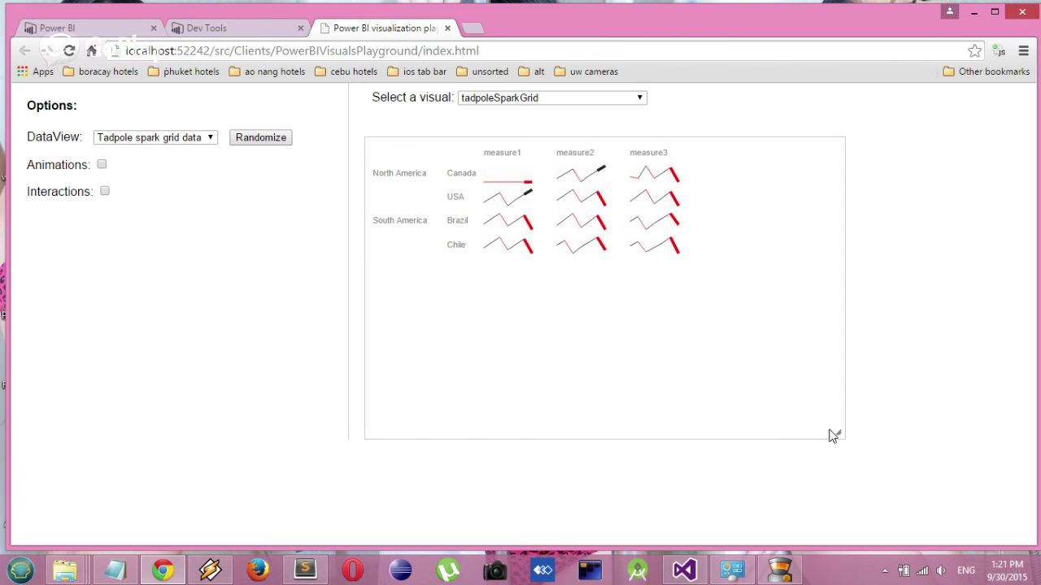
Step: Shrink the tadpoleSparkGrid container so the four-country sparklines redraw at a smaller size
drag(835, 431, 651, 292)
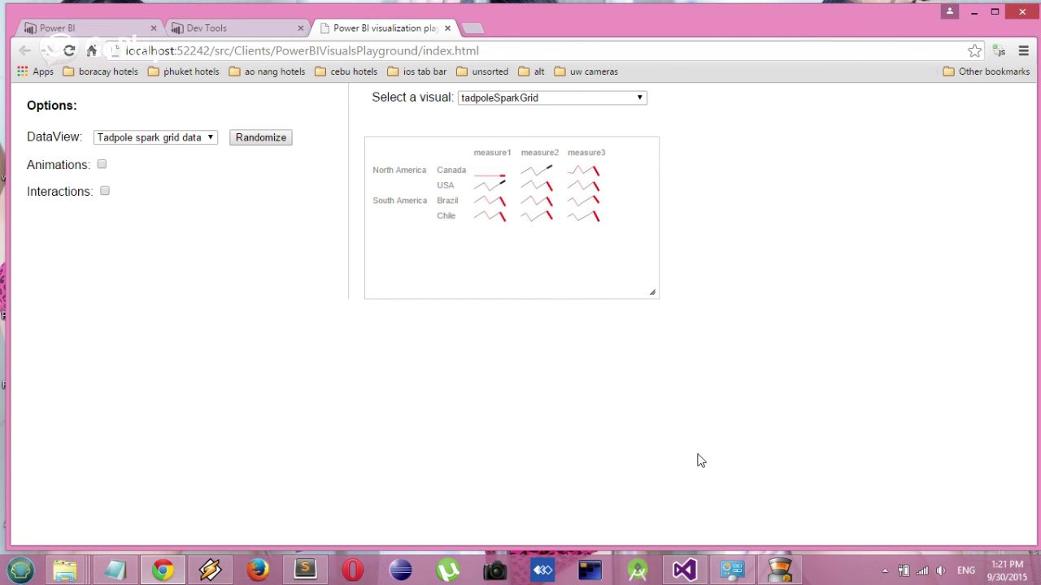